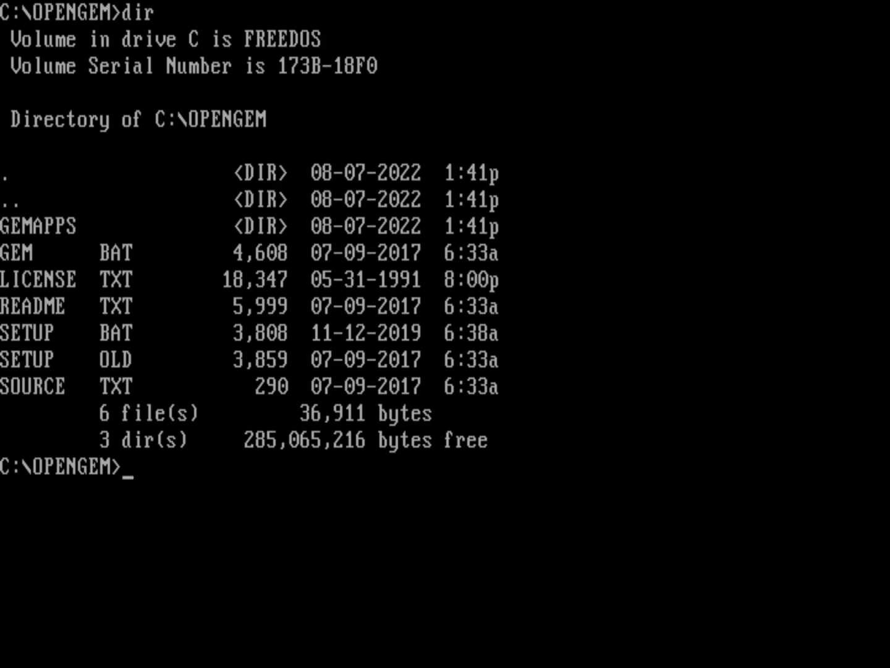
- Enter gem at the C:\OPENGEM prompt to launch OpenGEM
{"action": "type", "text": "ge"}
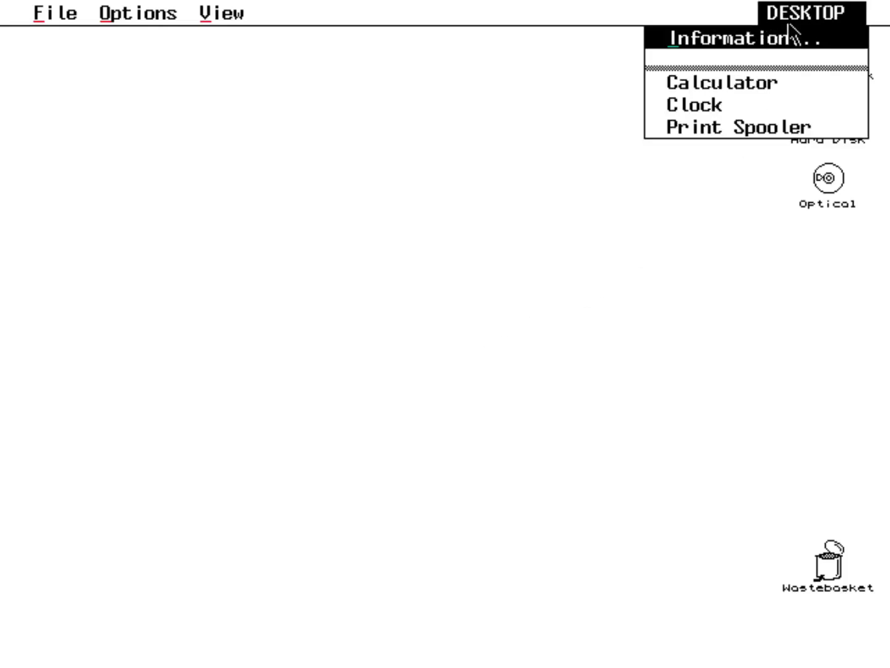
- Open the Calculator accessory from the DESKTOP menu, then close its window
{"action": "left_click", "coordinate": [752, 86]}
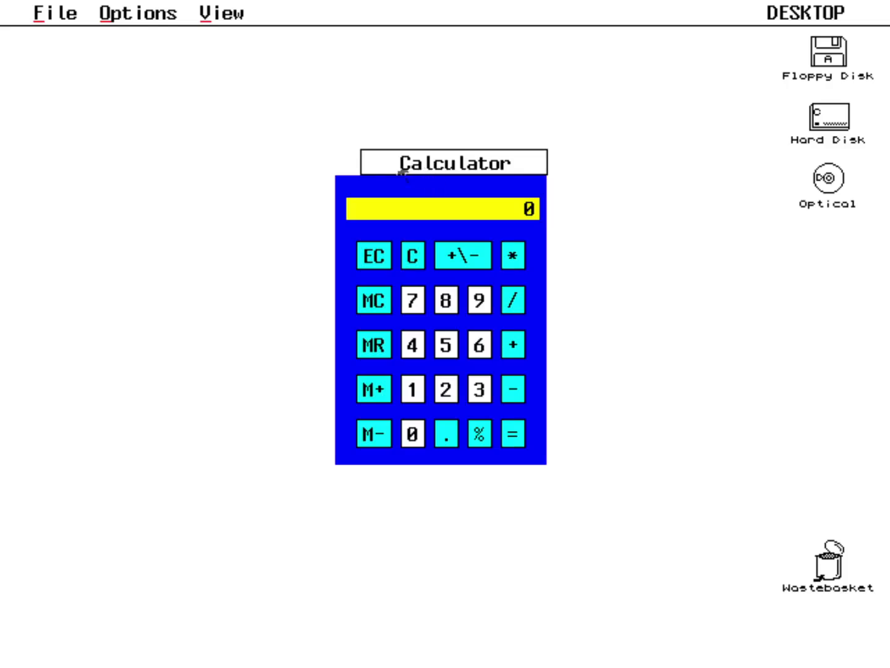
{"action": "left_click", "coordinate": [349, 162]}
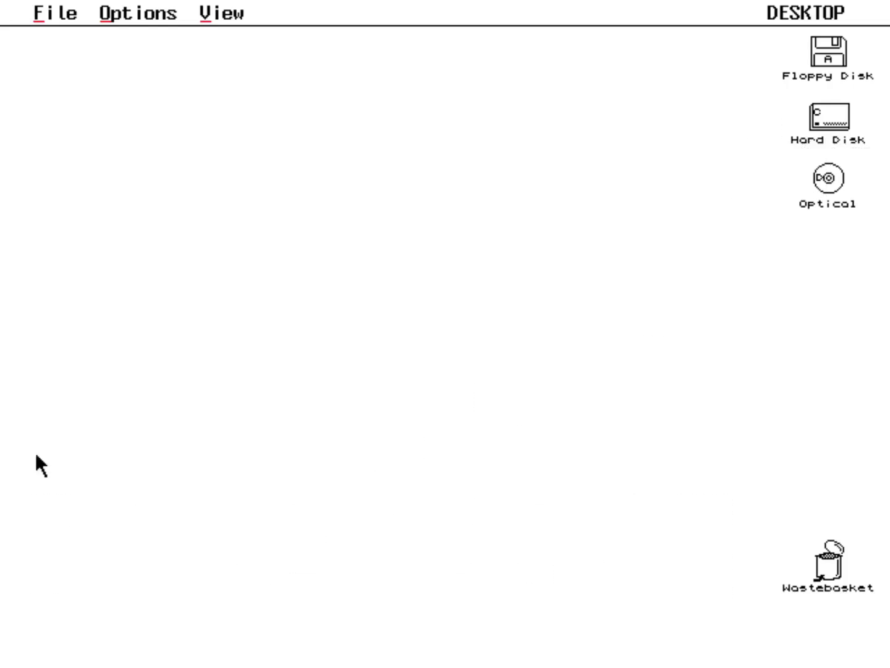
- Quit OpenGEM to DOS with option 2, then list the folder with dir opengem
{"action": "mouse_move", "coordinate": [55, 13]}
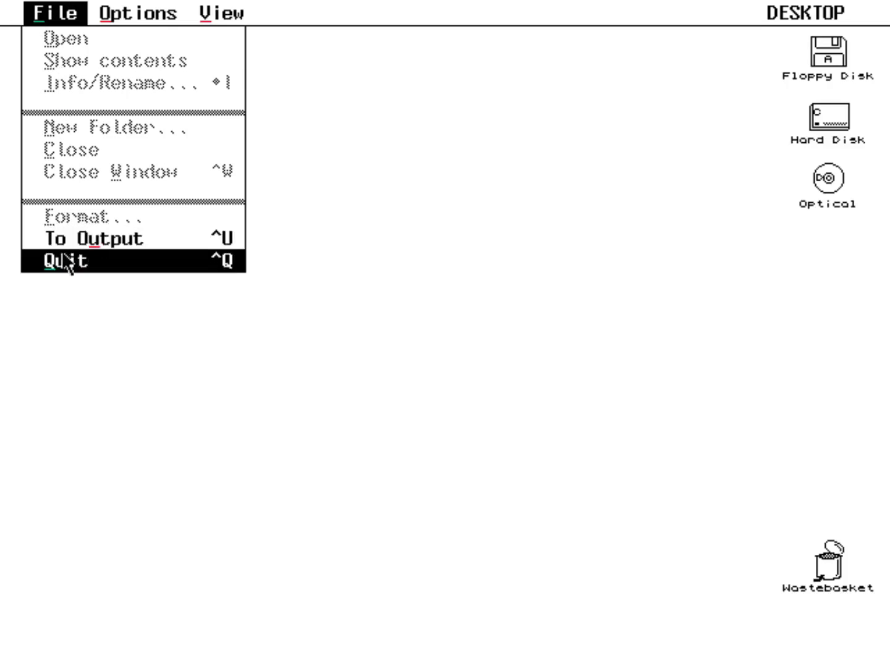
{"action": "left_click", "coordinate": [69, 261]}
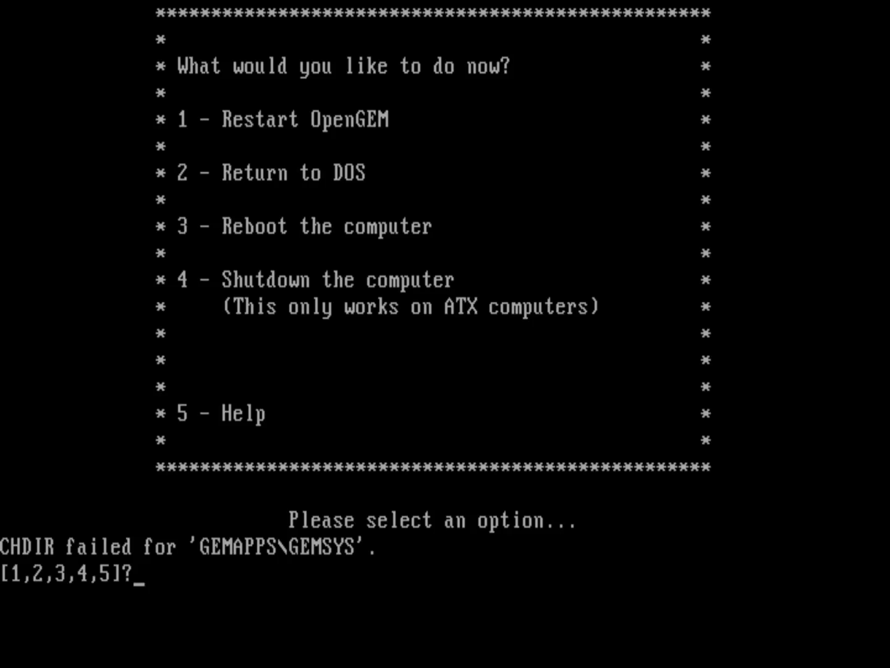
{"action": "key", "text": "2"}
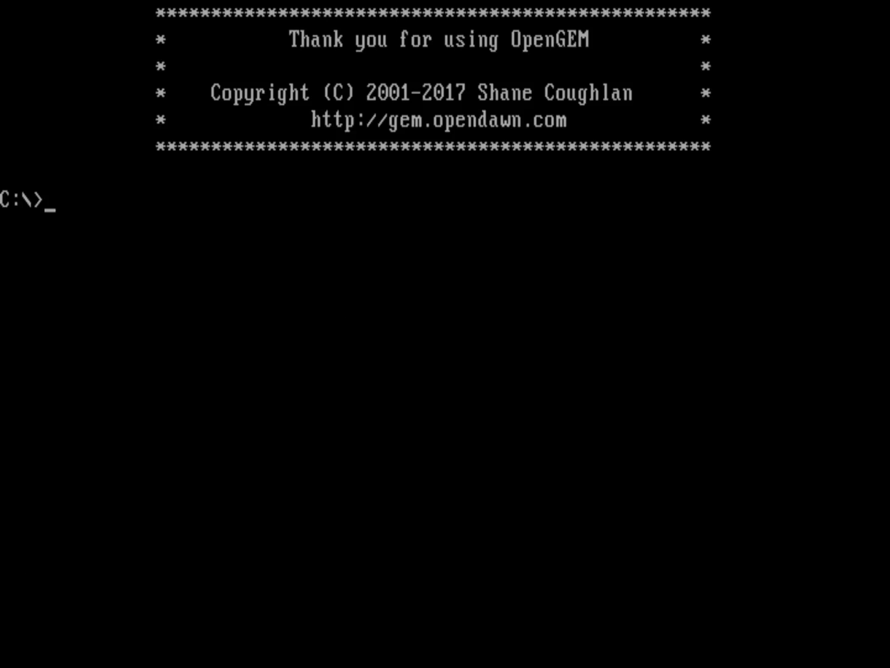
{"action": "type", "text": "dir openge"}
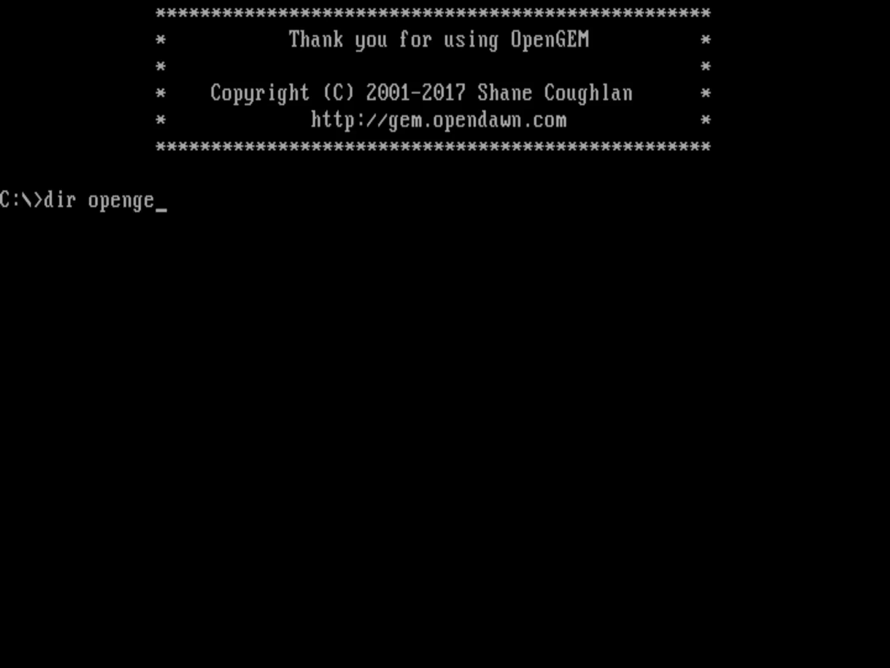
{"action": "type", "text": "m"}
{"action": "key", "text": "Return"}
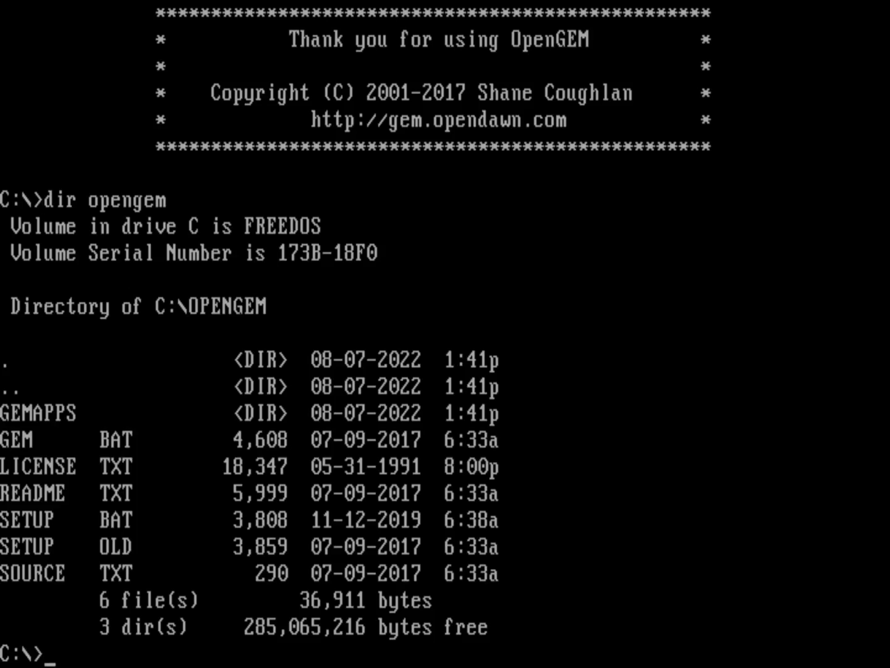
- Show the swsubst table, then map drive O: to C:\OPENGEM with swsubst
{"action": "type", "text": "wsubst"}
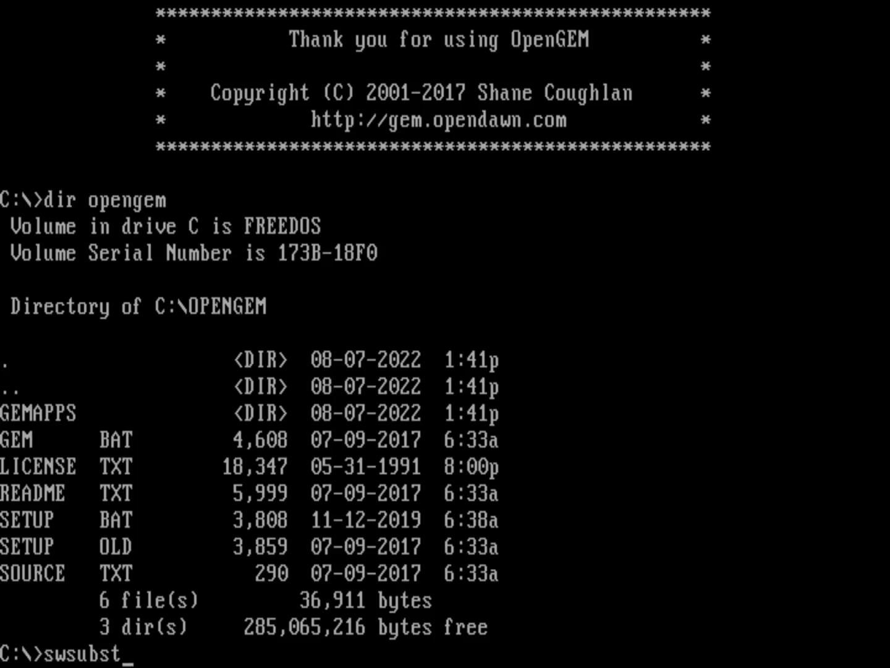
{"action": "key", "text": "Return"}
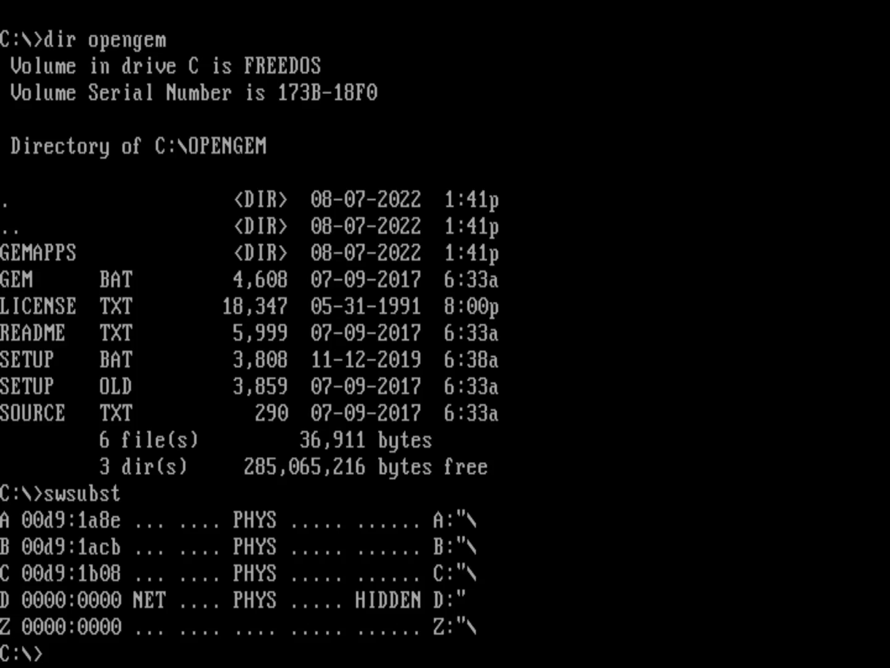
{"action": "type", "text": "swsubst O:"}
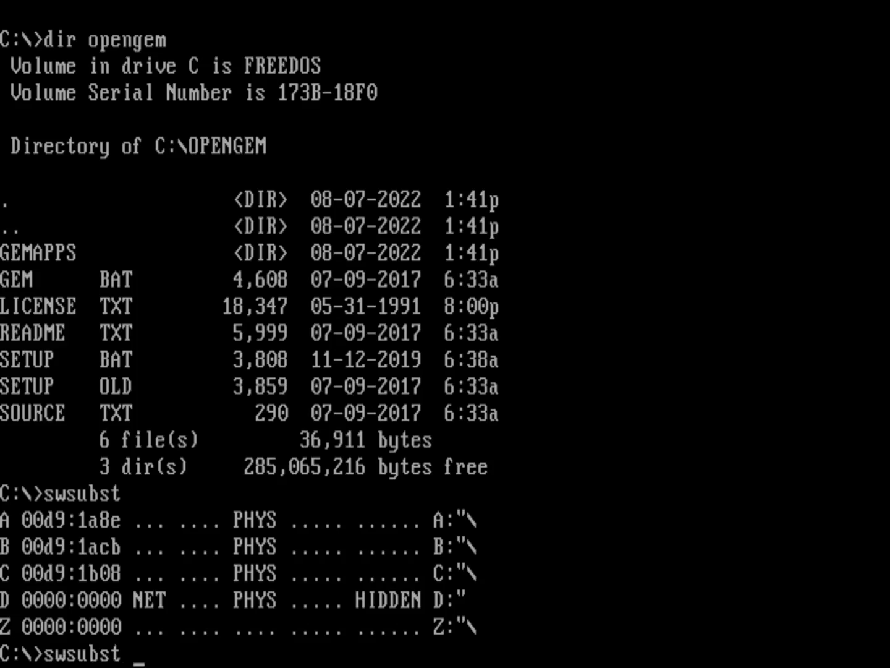
{"action": "type", "text": " C:\\"}
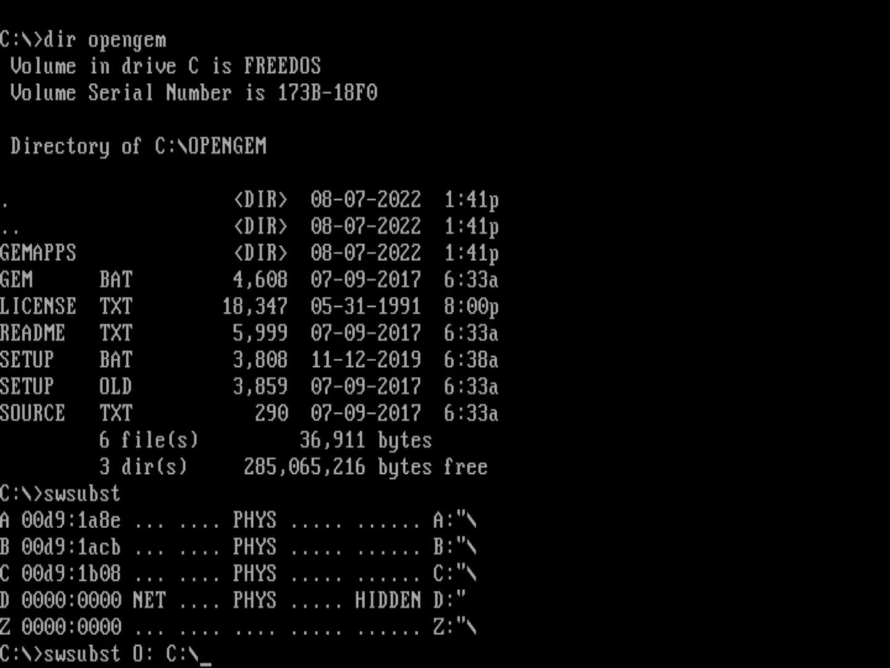
{"action": "type", "text": "OPENGEM"}
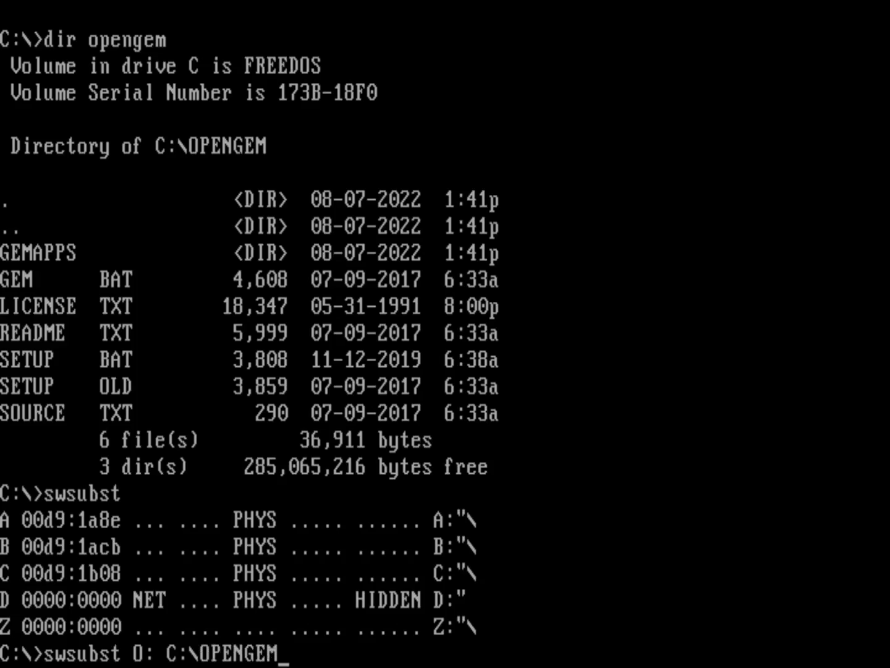
{"action": "key", "text": "Return"}
- Verify the O: mapping with swsubst, then switch to O: and list its files
{"action": "type", "text": "swss"}
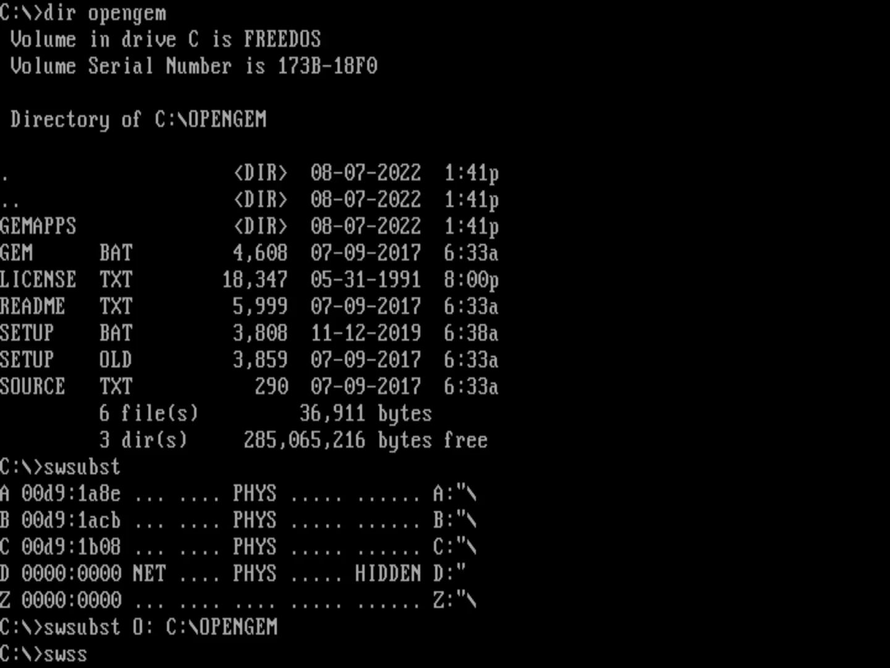
{"action": "key", "text": "BackSpace"}
{"action": "type", "text": "usb"}
{"action": "key", "text": "BackSpace"}
{"action": "key", "text": "BackSpace"}
{"action": "type", "text": "bst"}
{"action": "key", "text": "Return"}
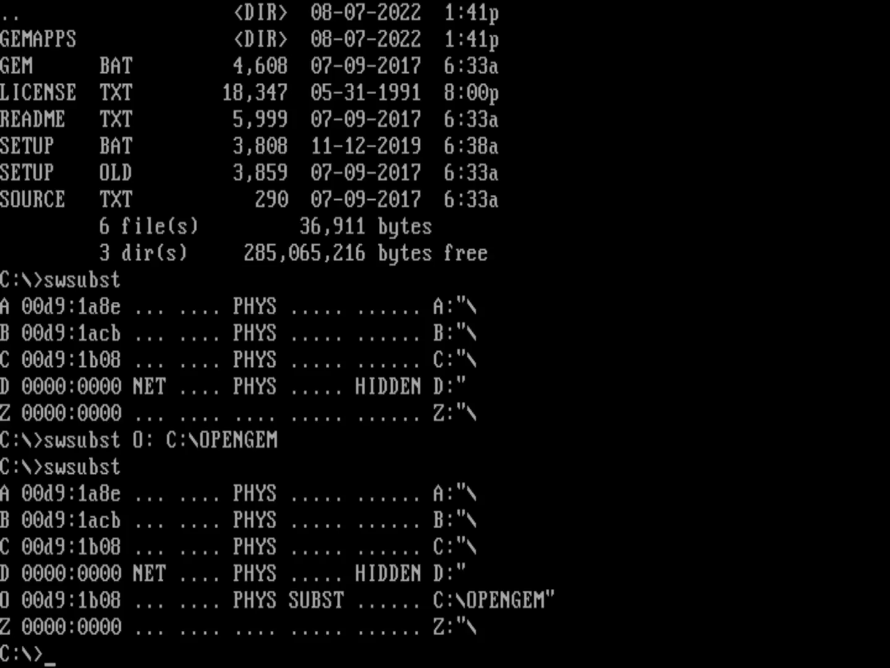
{"action": "type", "text": ":"}
{"action": "key", "text": "Return"}
{"action": "type", "text": "dir"}
{"action": "key", "text": "Return"}
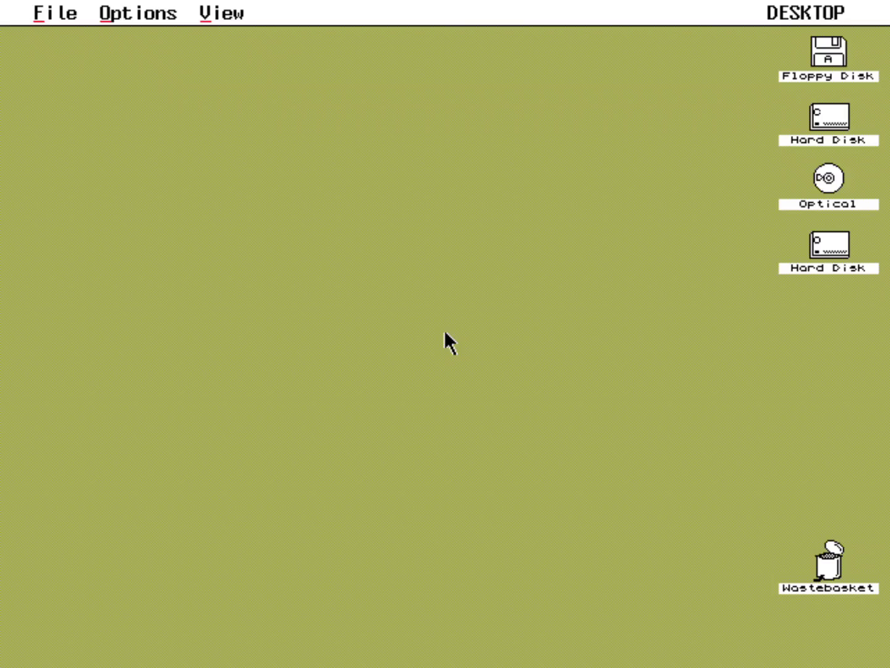
- On the colour desktop, open the Calculator accessory from the DESKTOP menu and close it
{"action": "mouse_move", "coordinate": [829, 16]}
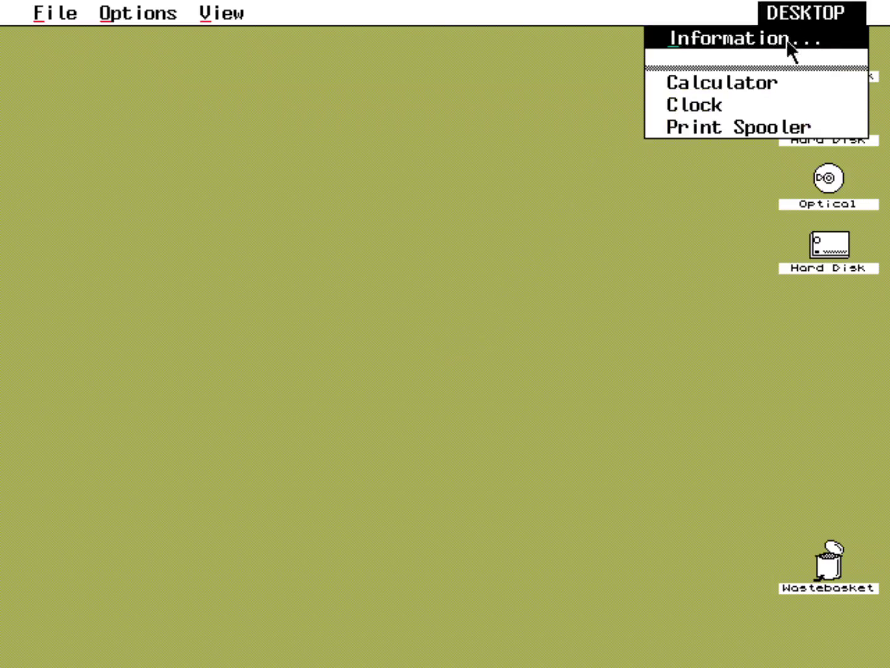
{"action": "left_click", "coordinate": [756, 85]}
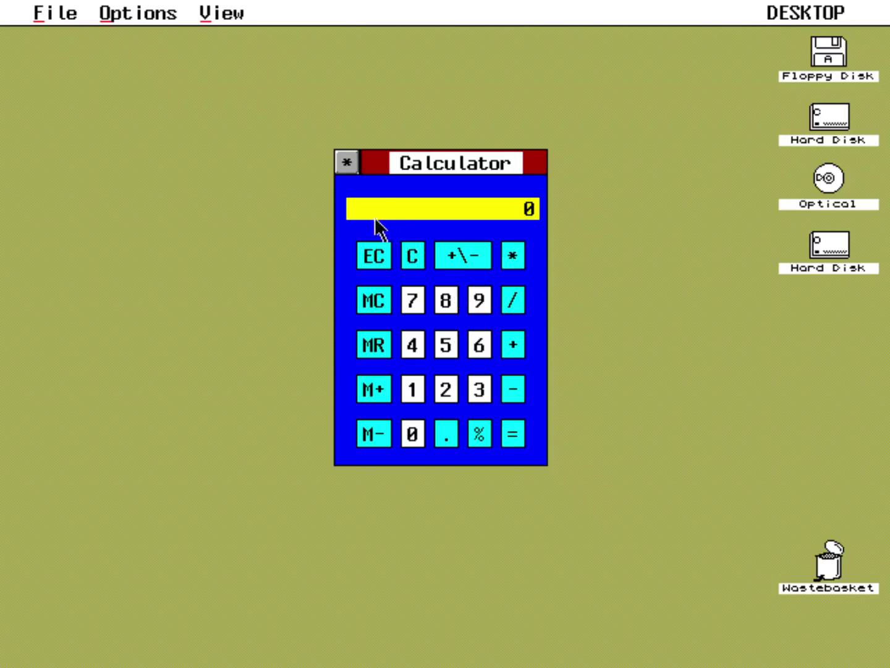
{"action": "left_click", "coordinate": [347, 163]}
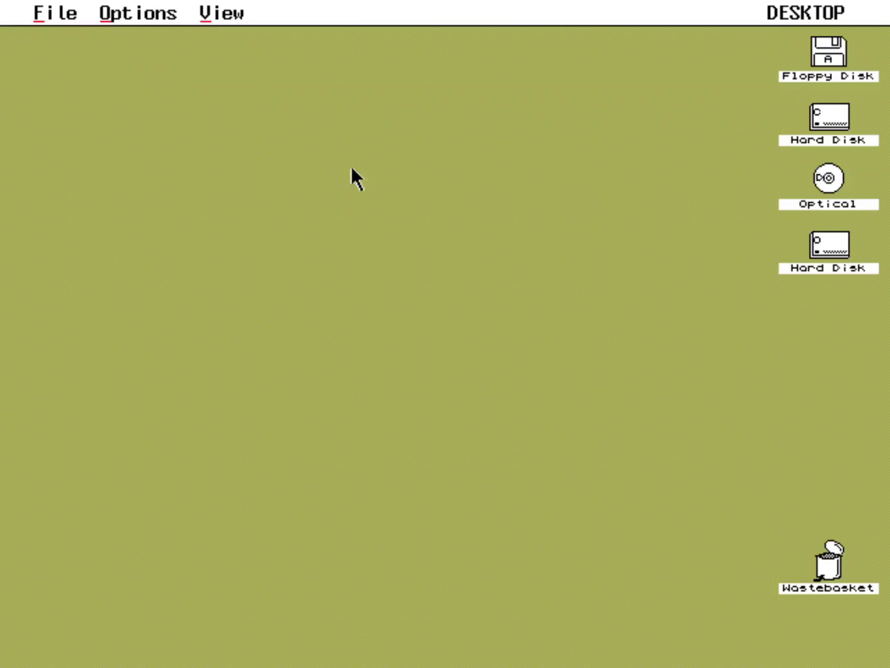
- Open the second Hard Disk (O:) window, maximise then resize it, and enter GEMAPPS
{"action": "double_click", "coordinate": [838, 246]}
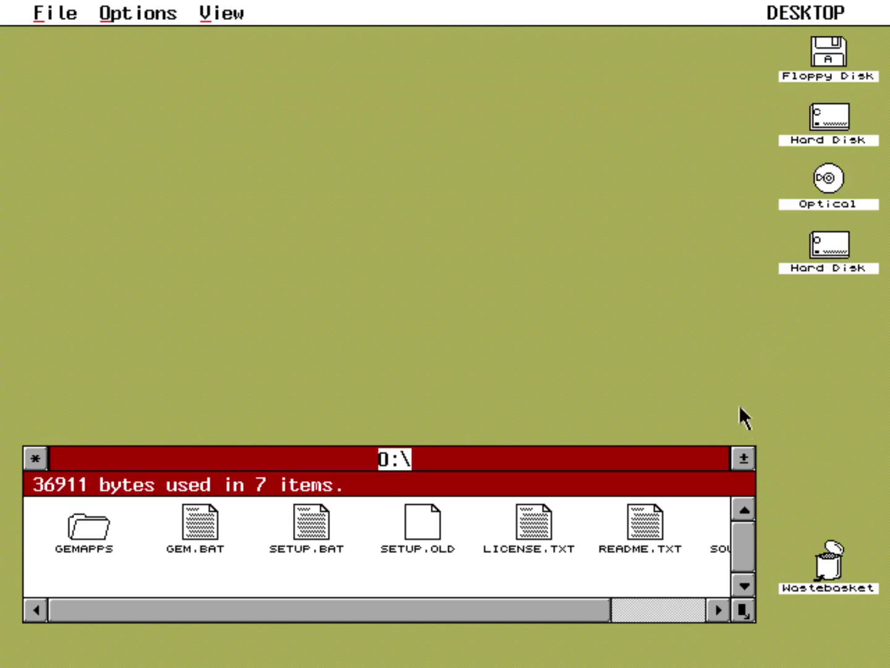
{"action": "left_click", "coordinate": [742, 460]}
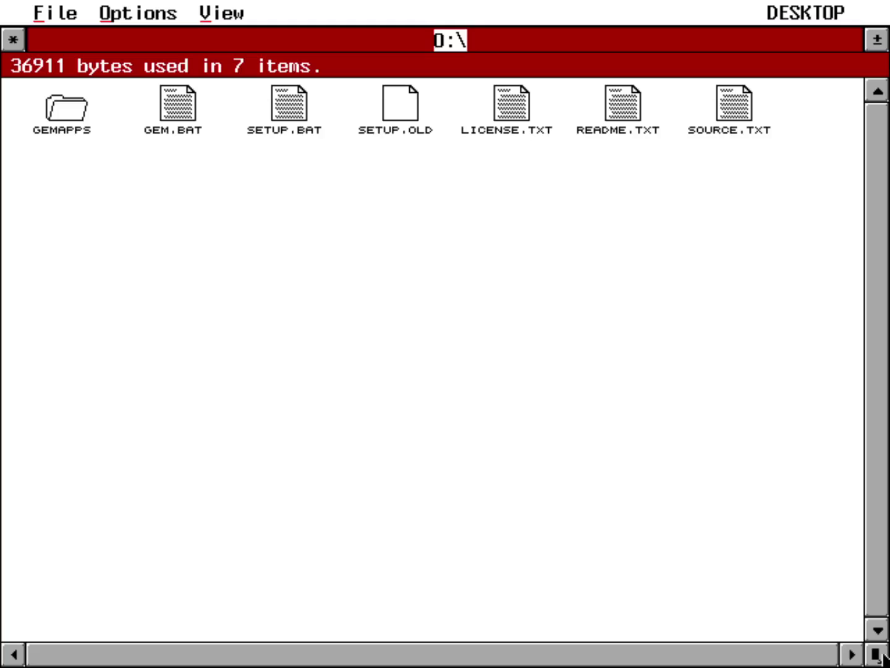
{"action": "left_click_drag", "start_coordinate": [881, 656], "coordinate": [697, 467]}
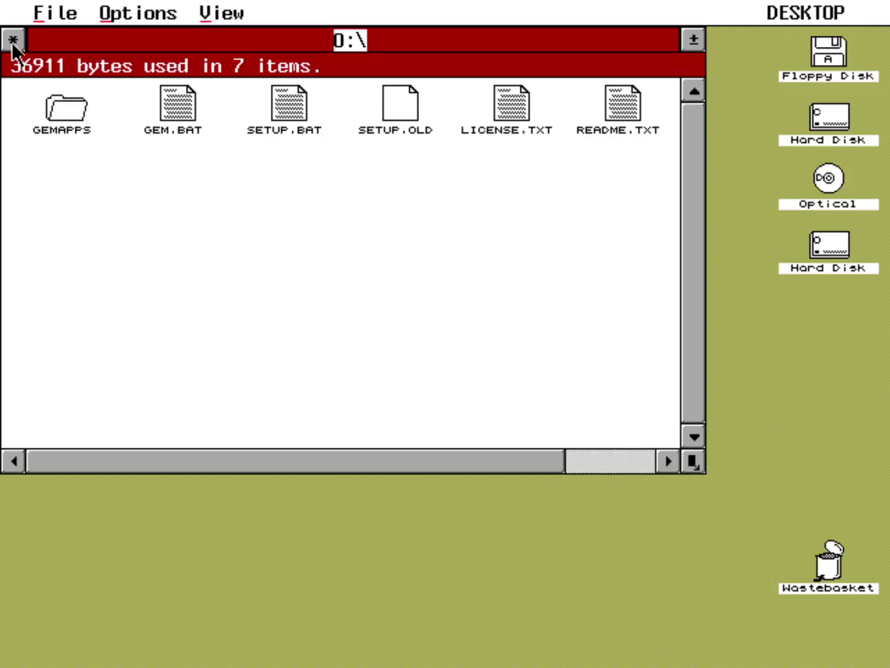
{"action": "double_click", "coordinate": [62, 111]}
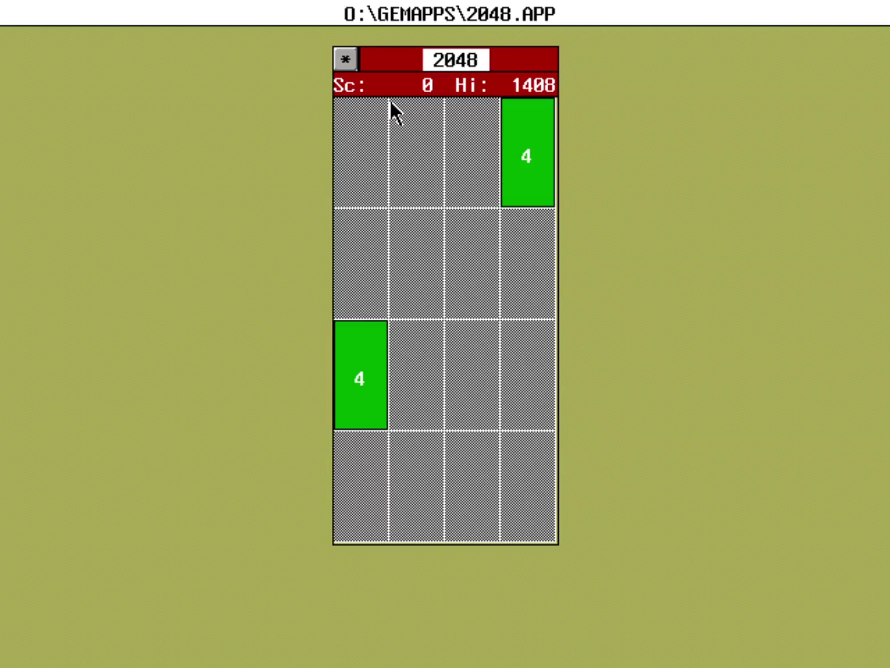
- Play 2048 with Right, Up, Right, Down, Left, Down moves, merging two 8s into 16
{"action": "key", "text": "Right"}
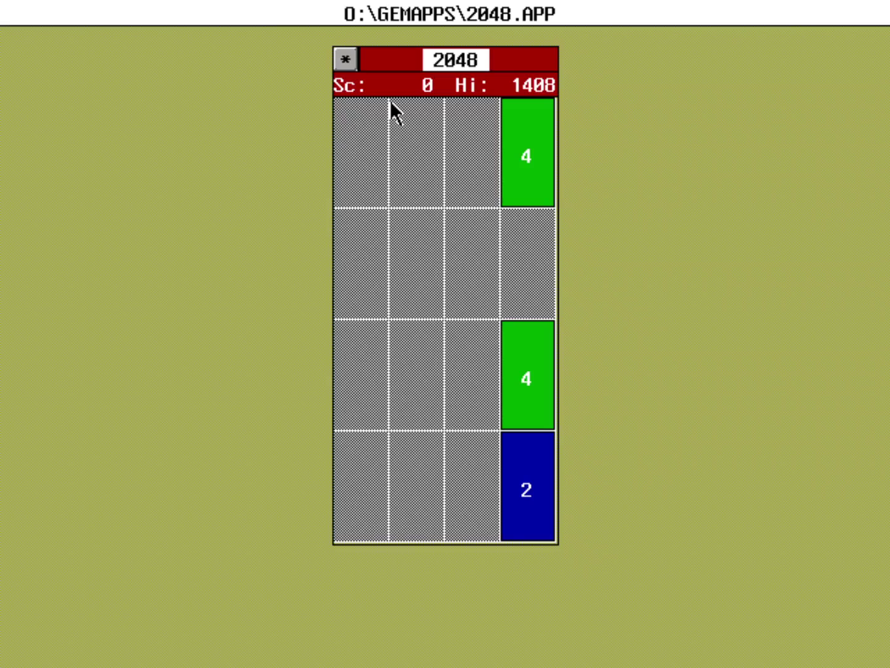
{"action": "key", "text": "Up"}
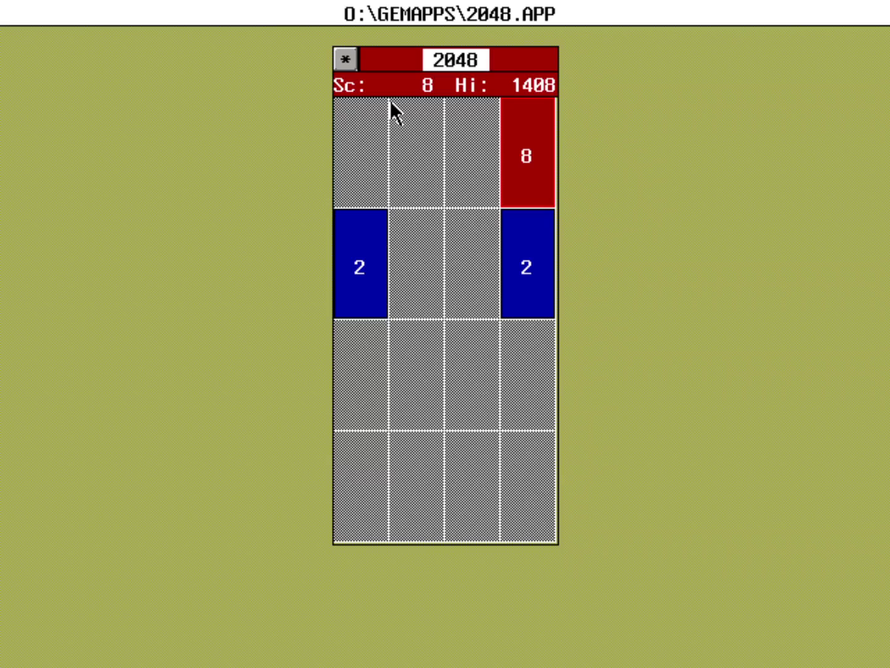
{"action": "key", "text": "Right"}
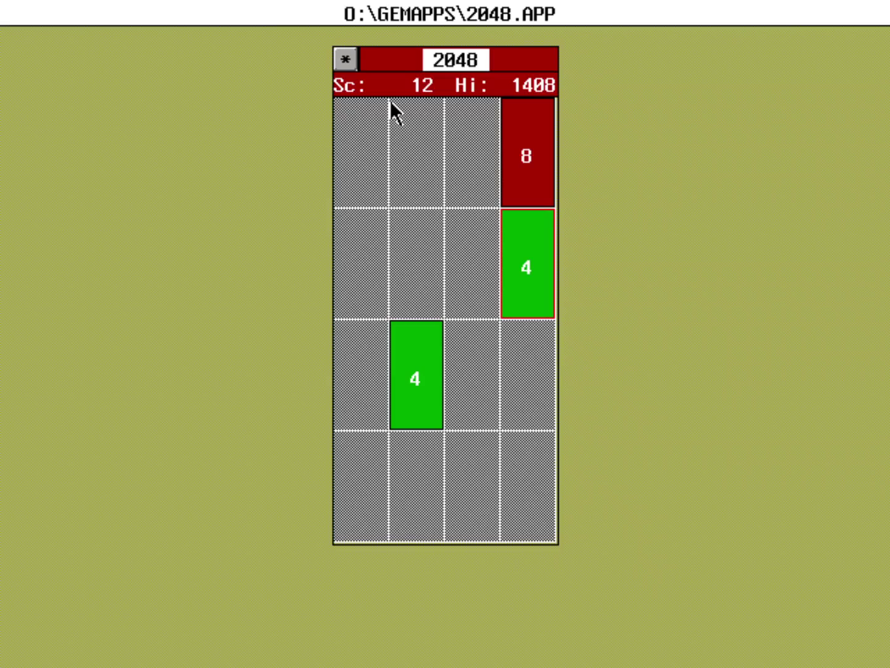
{"action": "key", "text": "Down"}
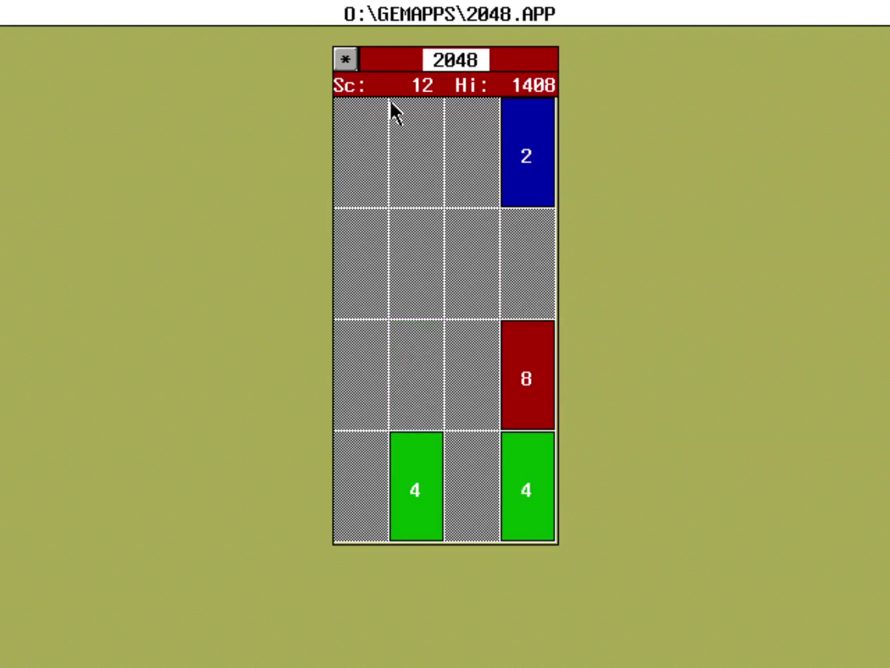
{"action": "key", "text": "Left"}
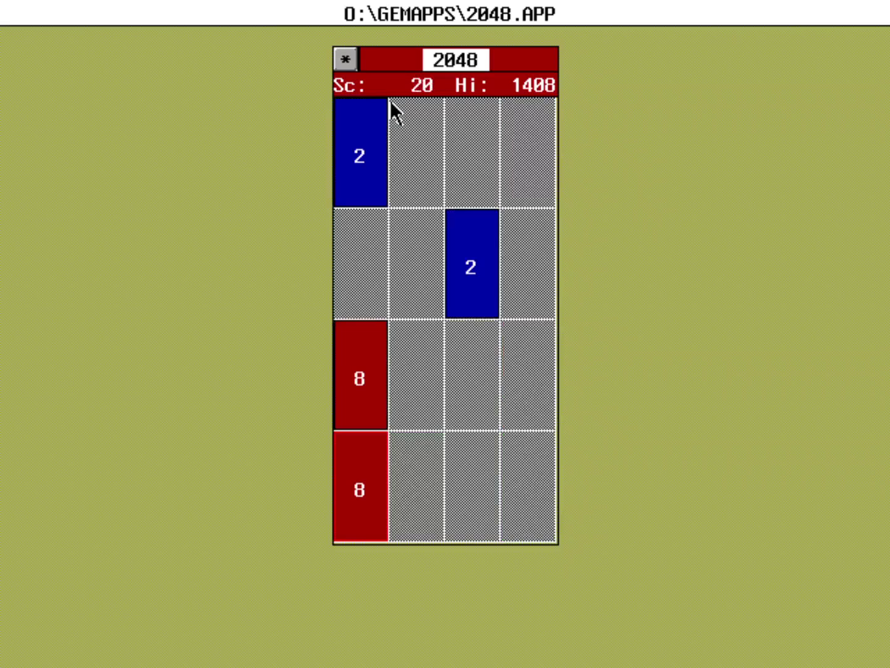
{"action": "key", "text": "Down"}
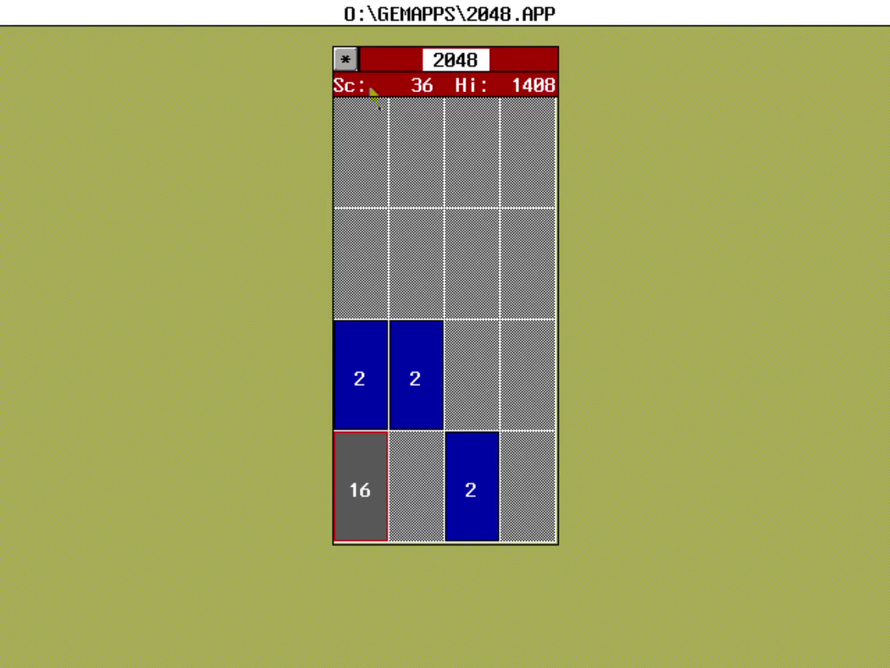
- Close the 2048 game window and quit the GEM desktop via File > Quit
{"action": "left_click", "coordinate": [344, 61]}
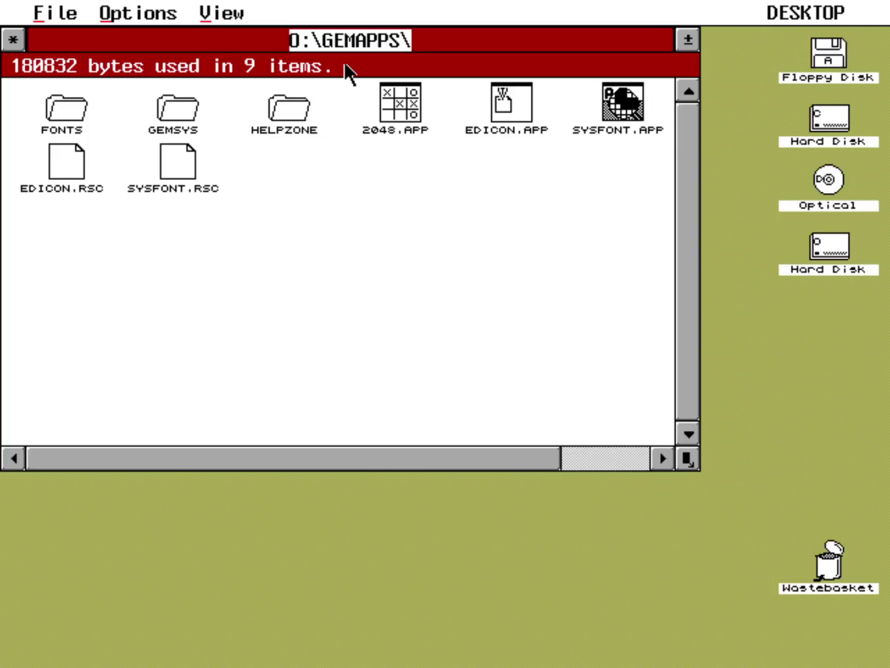
{"action": "mouse_move", "coordinate": [66, 23]}
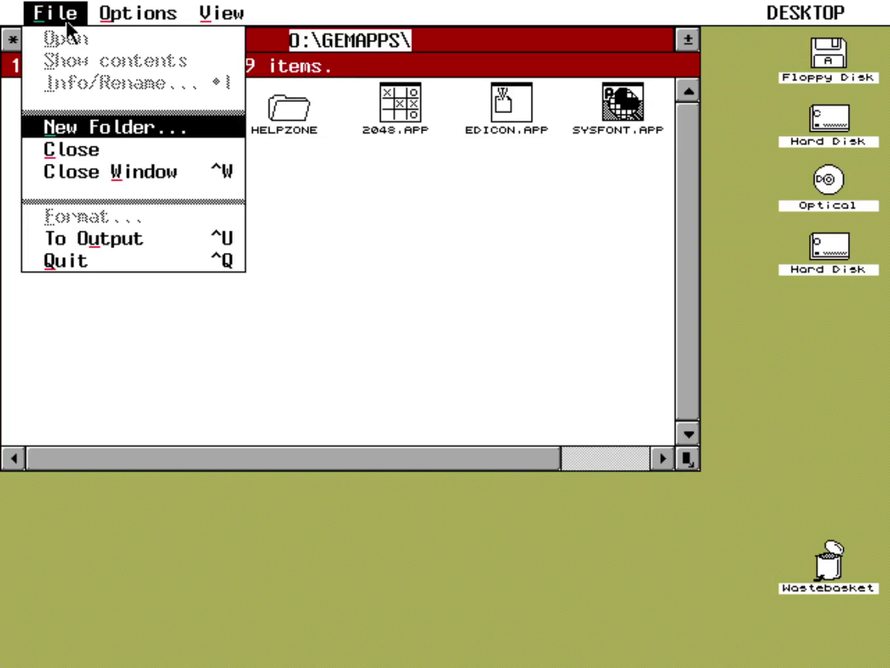
{"action": "left_click", "coordinate": [79, 264]}
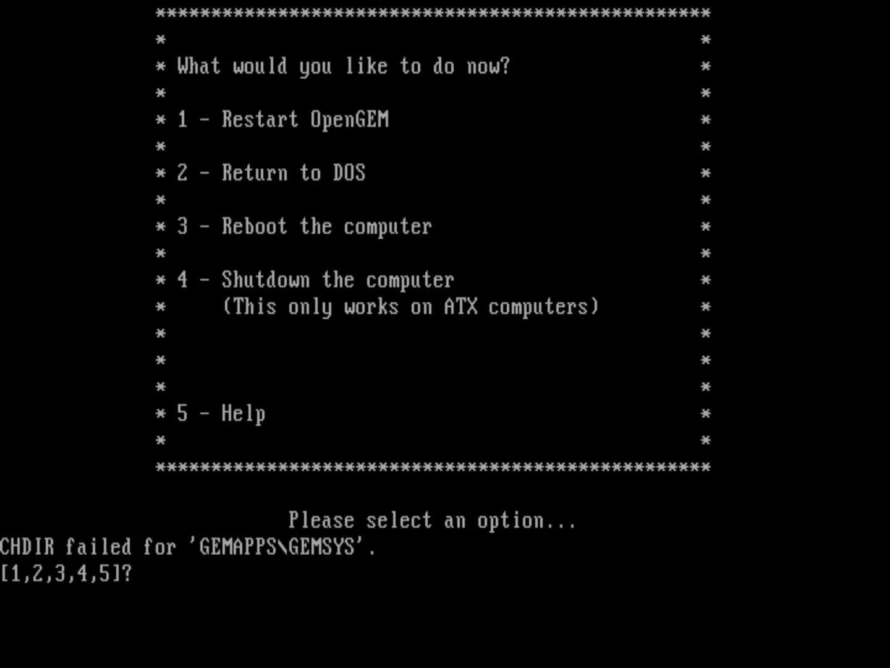
- Return to DOS with option 2 and list the current swsubst drive table
{"action": "key", "text": "2"}
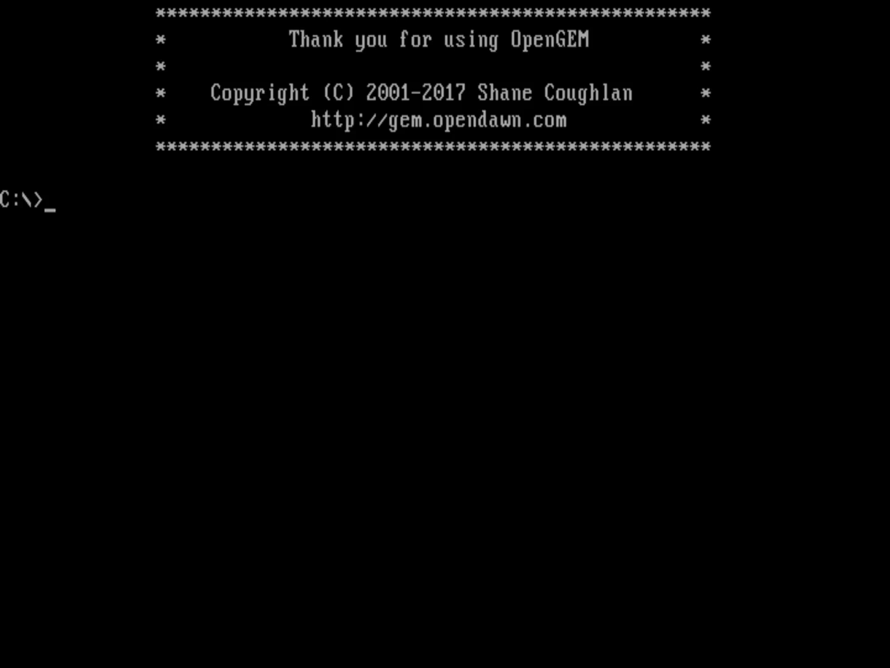
{"action": "type", "text": "swsubst"}
{"action": "key", "text": "Return"}
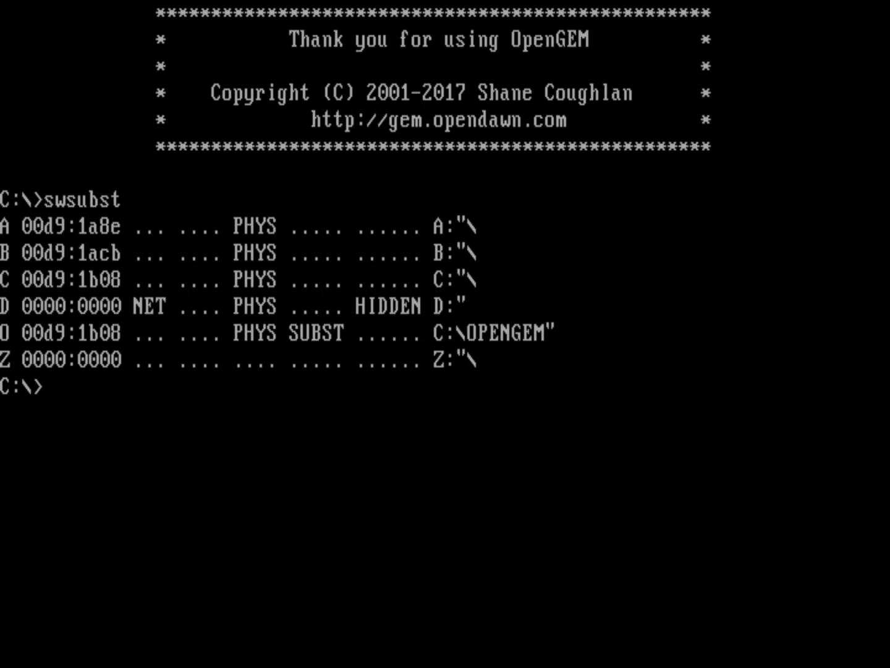
- Delete the O: substitution with swsubst /d O: and confirm O: no longer appears
{"action": "type", "text": "swsubst /d"}
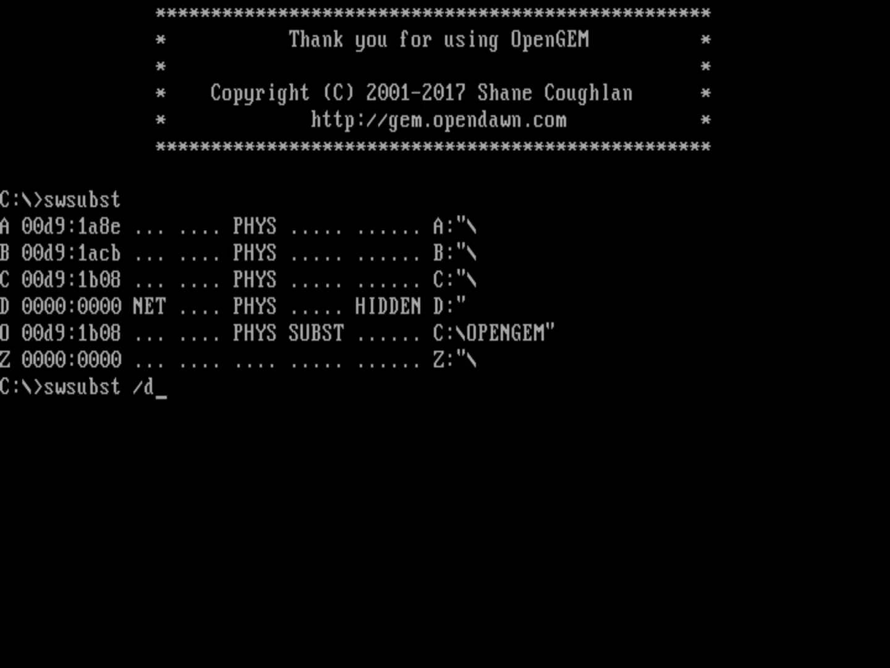
{"action": "type", "text": " O:"}
{"action": "key", "text": "Return"}
{"action": "type", "text": "sw"}
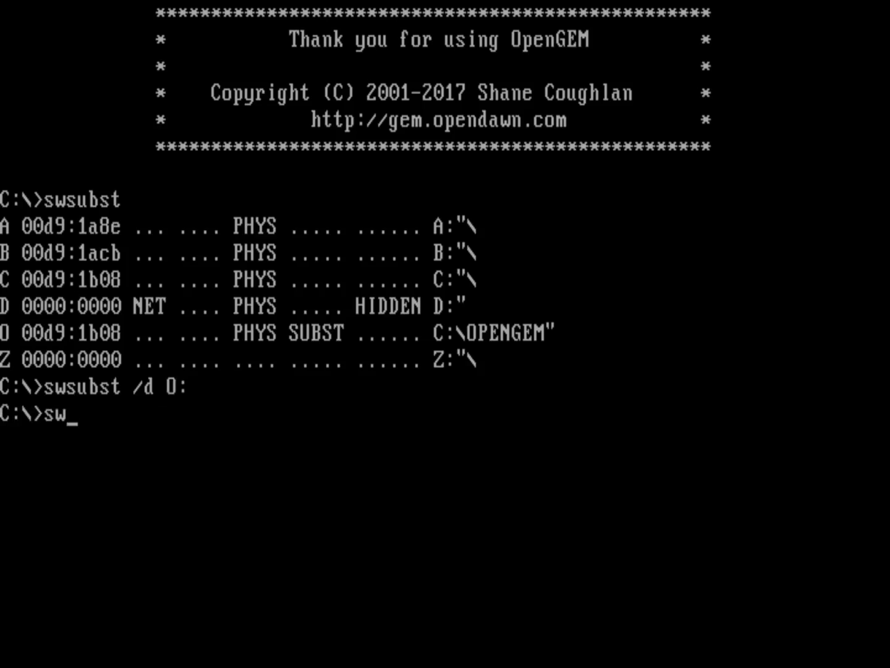
{"action": "type", "text": "subst"}
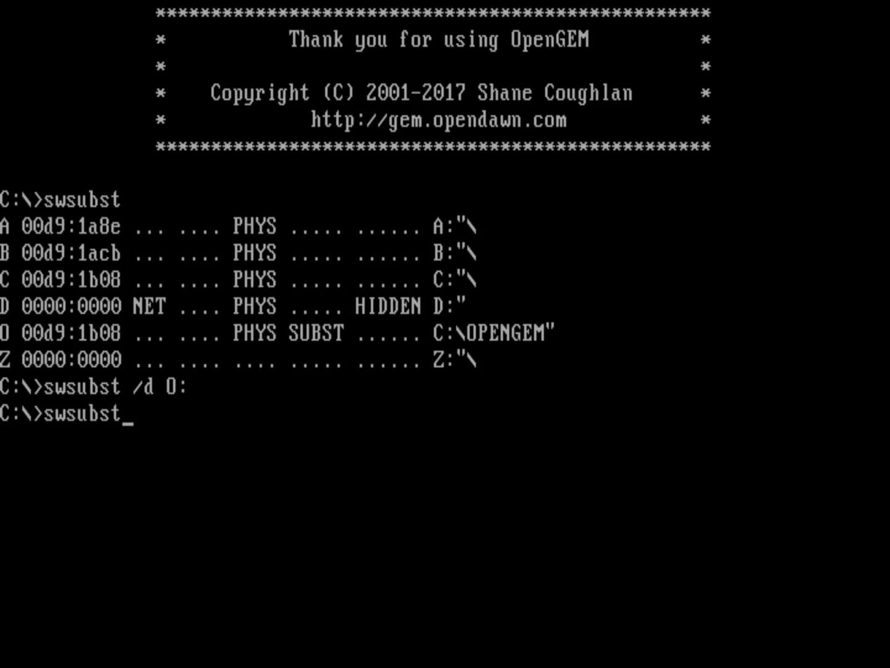
{"action": "key", "text": "Return"}
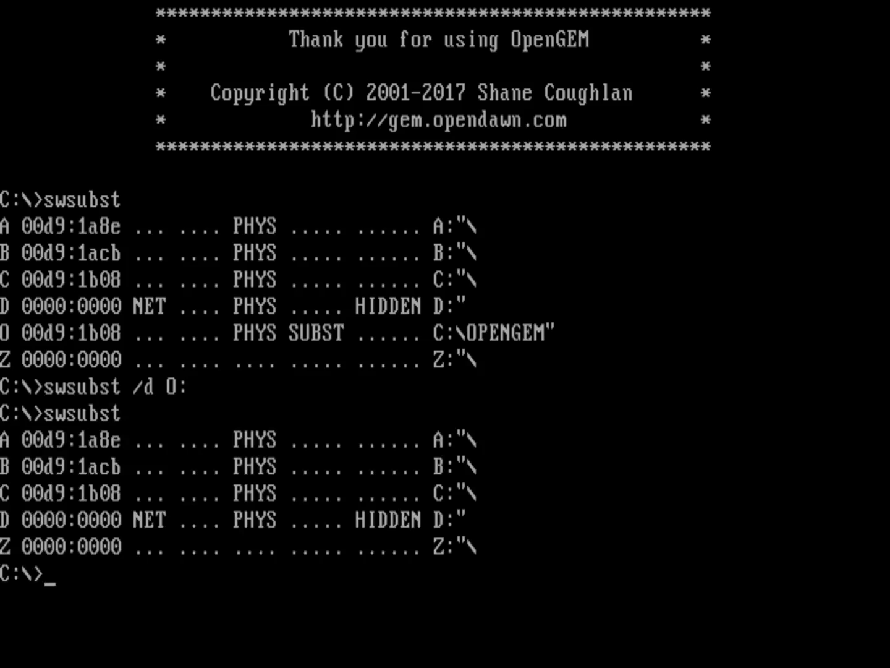